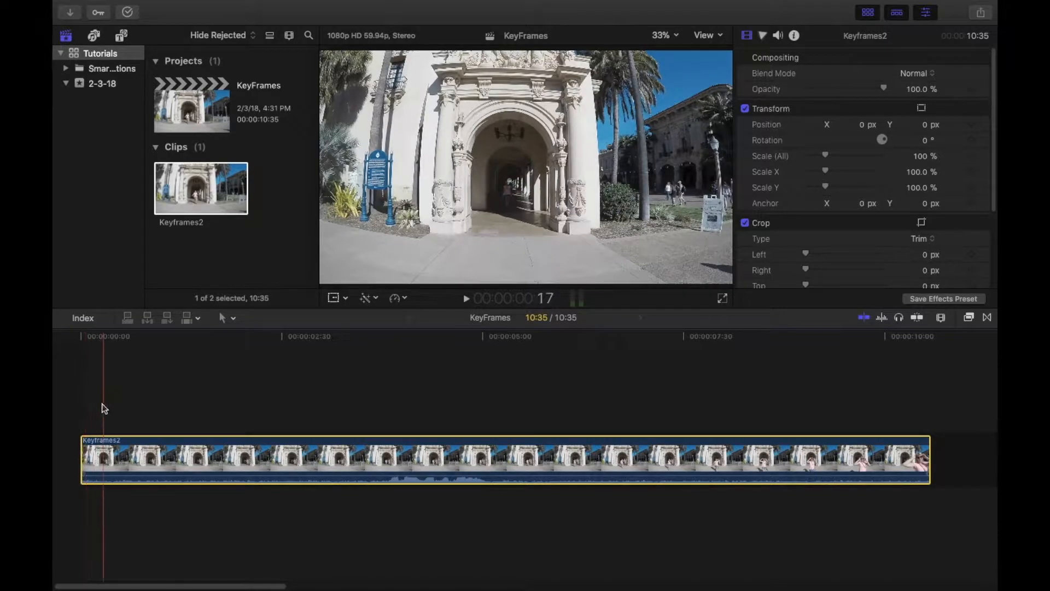
- Add a scale keyframe at the very start of the Keyframes2 timeline clip and set its overall scale to 198%
left_click(137, 367)
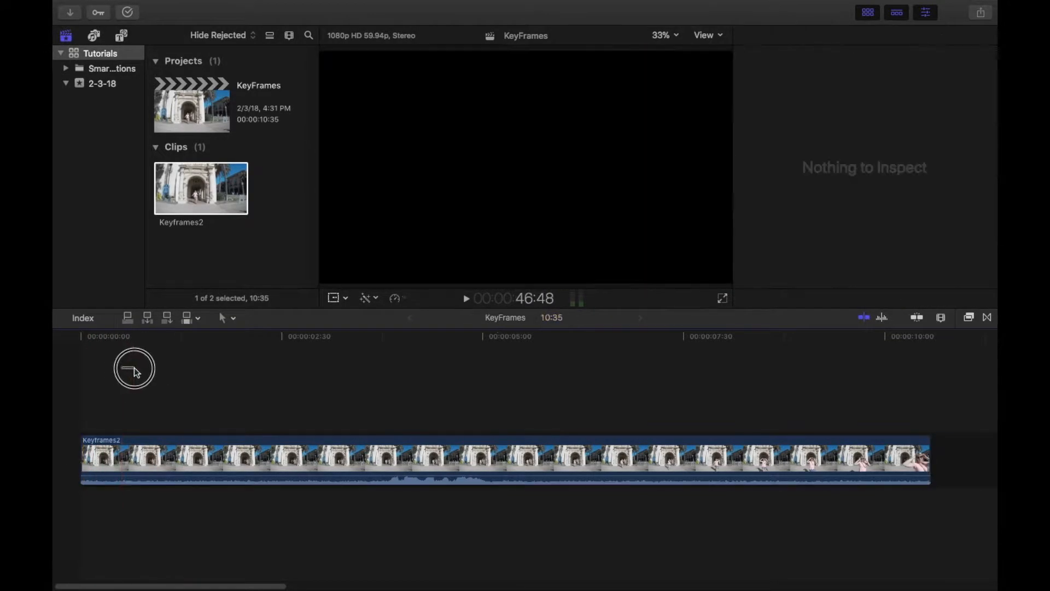
left_click(140, 383)
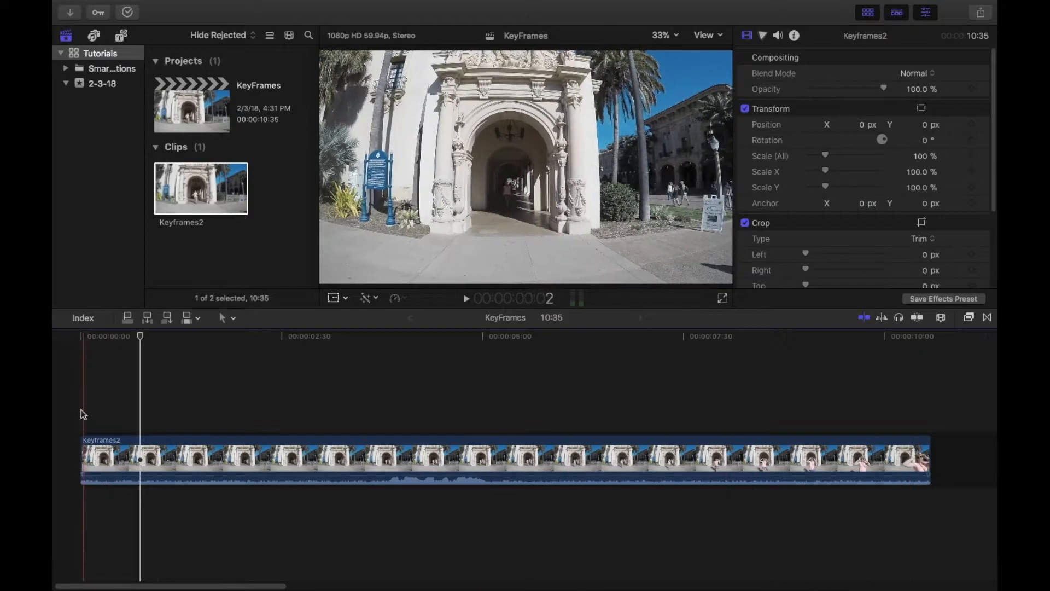
key("Home")
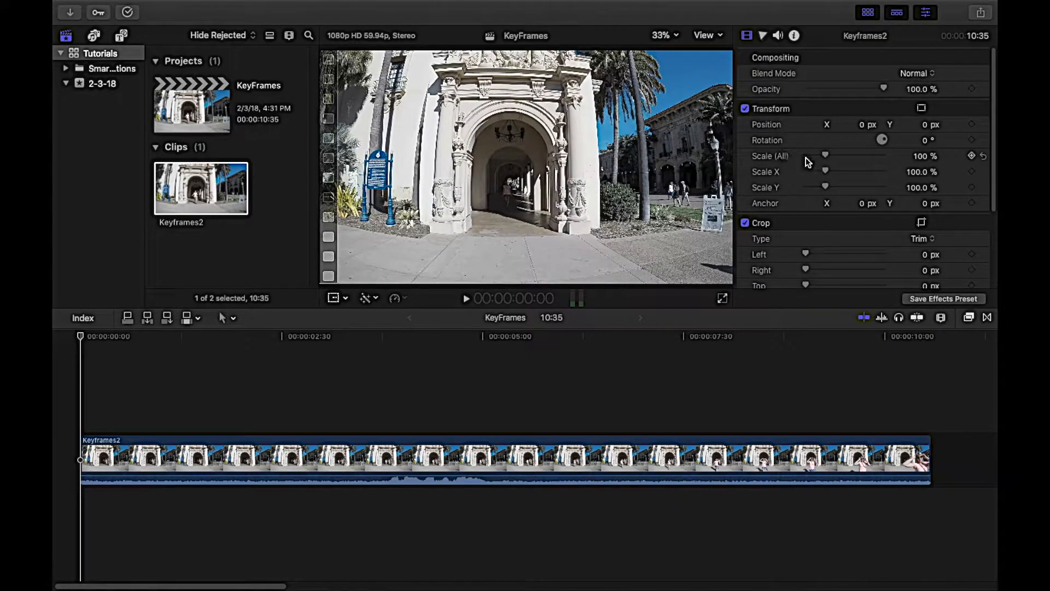
left_click(971, 157)
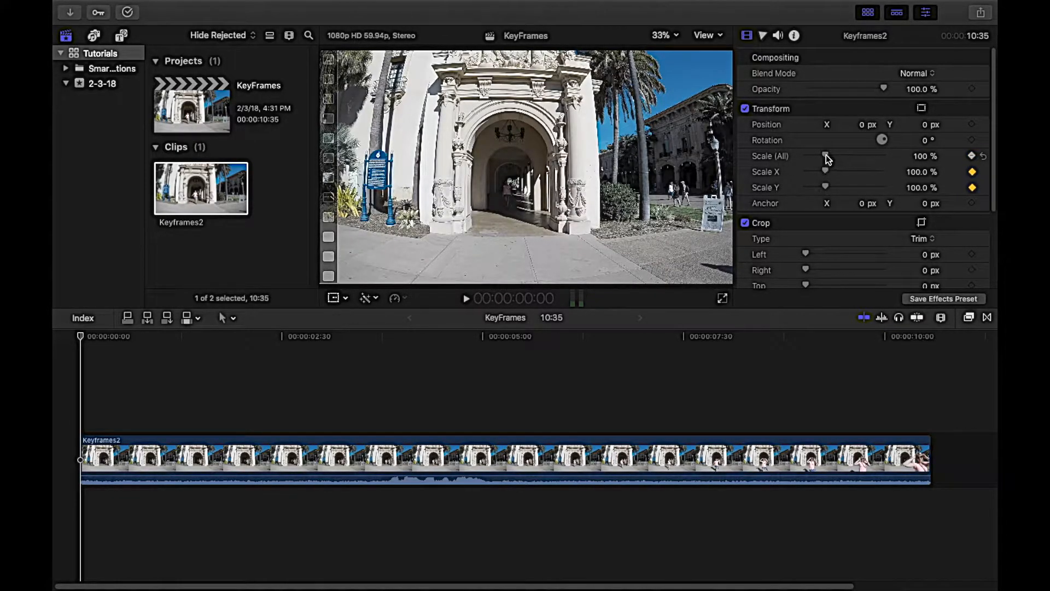
left_click_drag(827, 158, 842, 158)
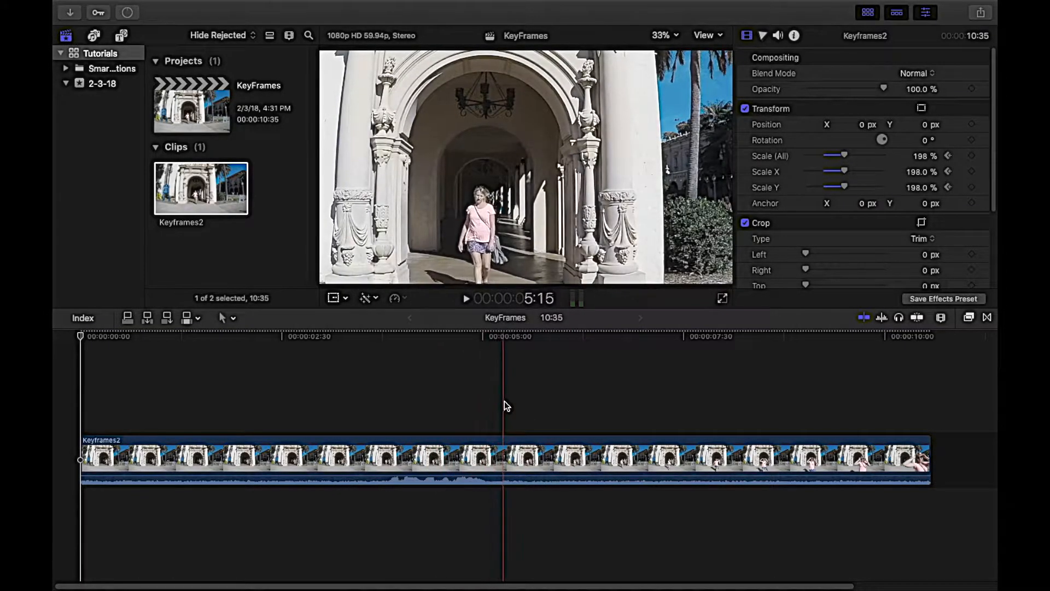
- Add a second scale keyframe at 5:26 and set the overall scale there to 154%
left_click(517, 416)
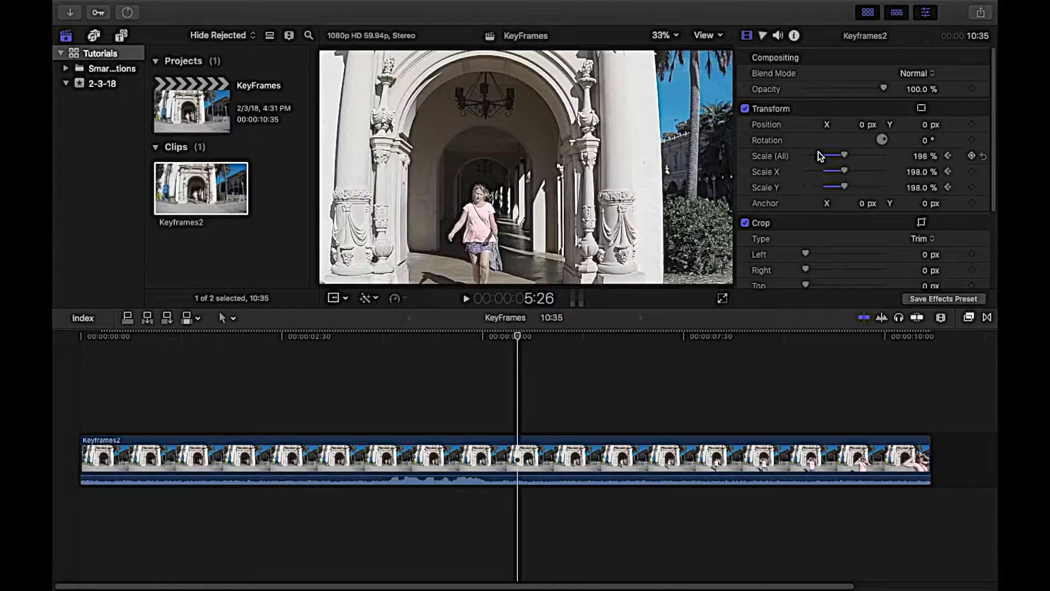
left_click(972, 156)
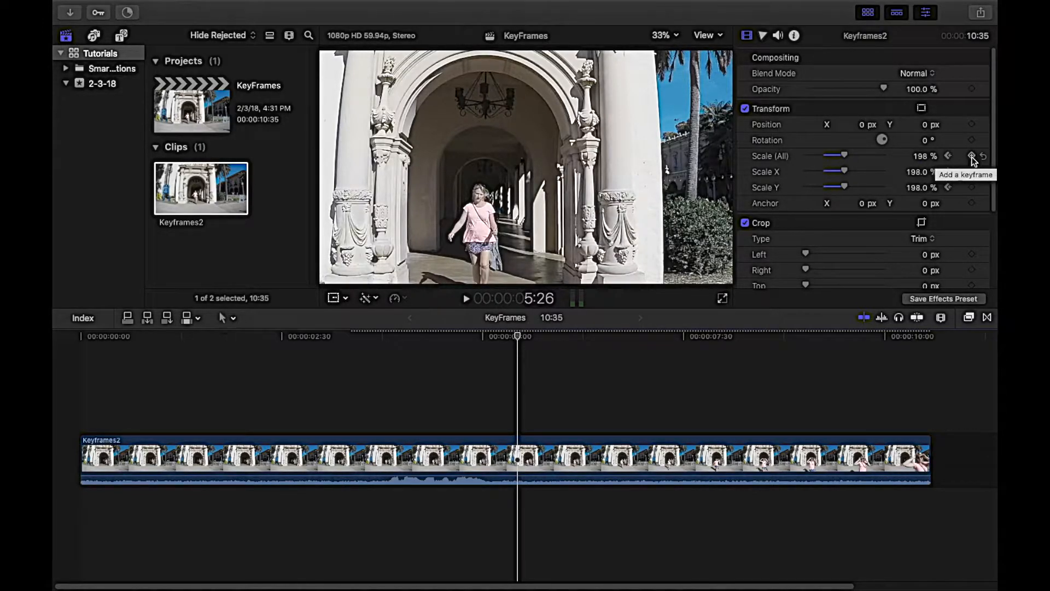
left_click(971, 156)
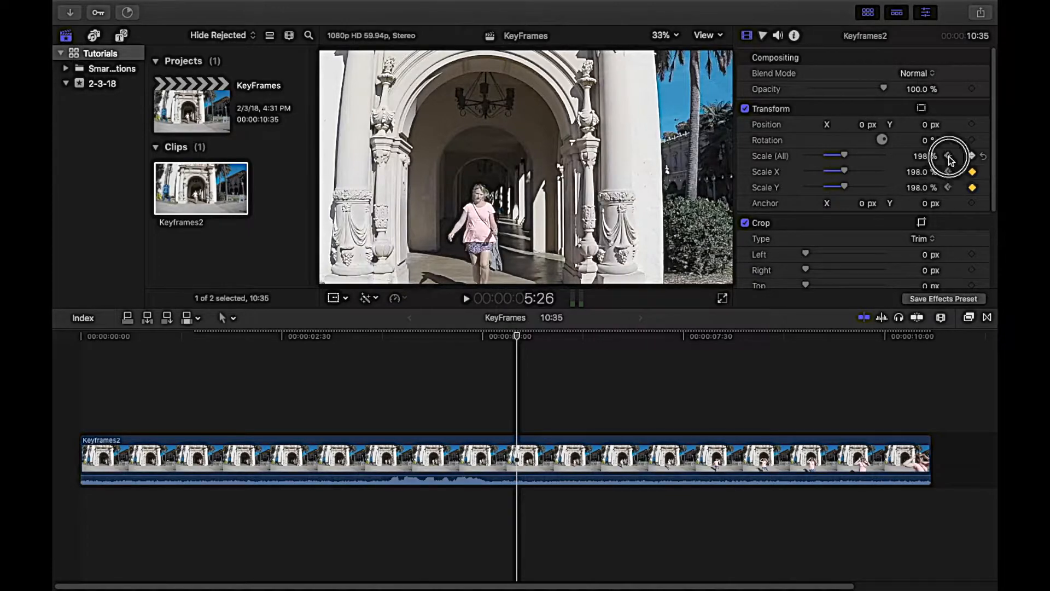
left_click(949, 157)
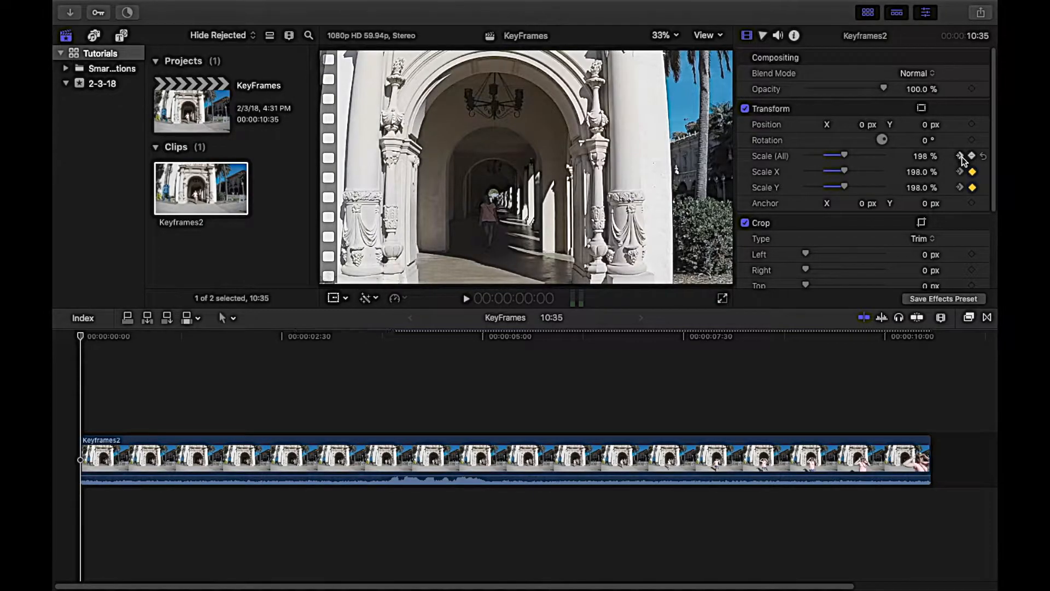
left_click(961, 157)
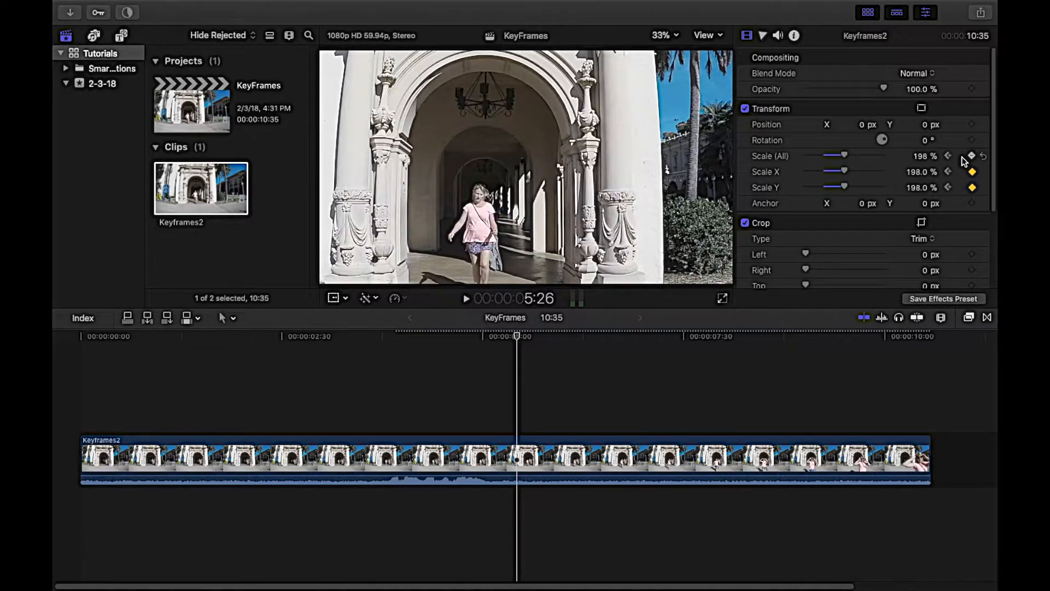
left_click(972, 156)
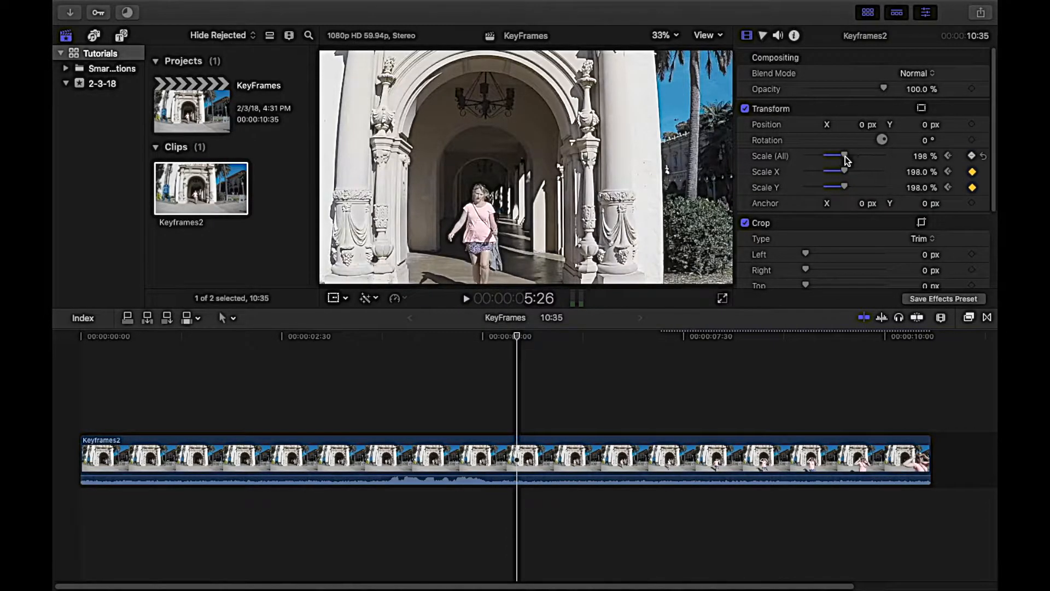
left_click_drag(846, 159, 835, 160)
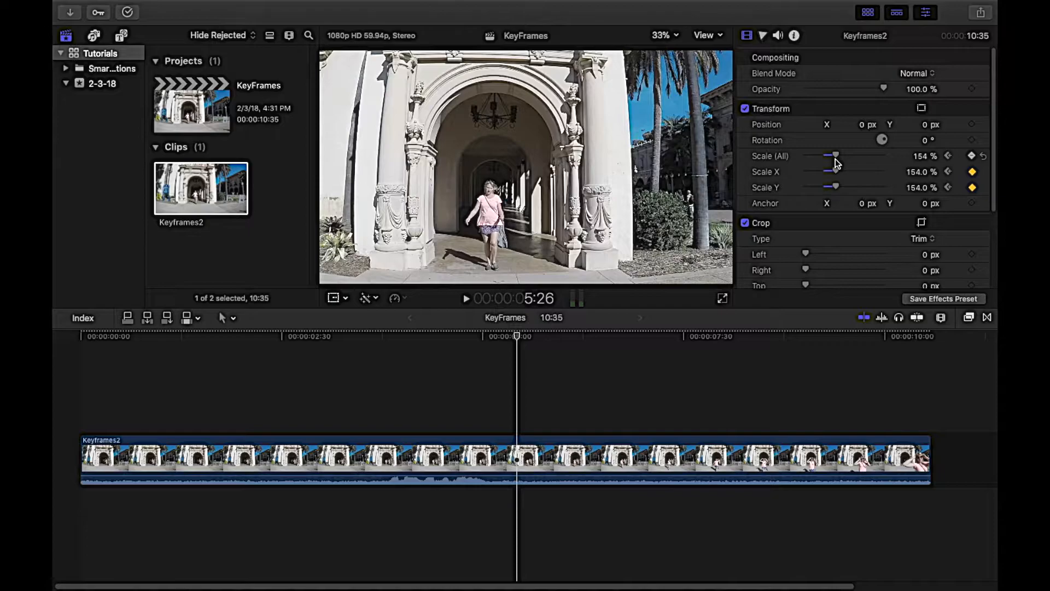
- Add a third scale keyframe at 10:33, near the clip's end, and reduce the overall scale there to zoom out further
left_click_drag(517, 337, 930, 348)
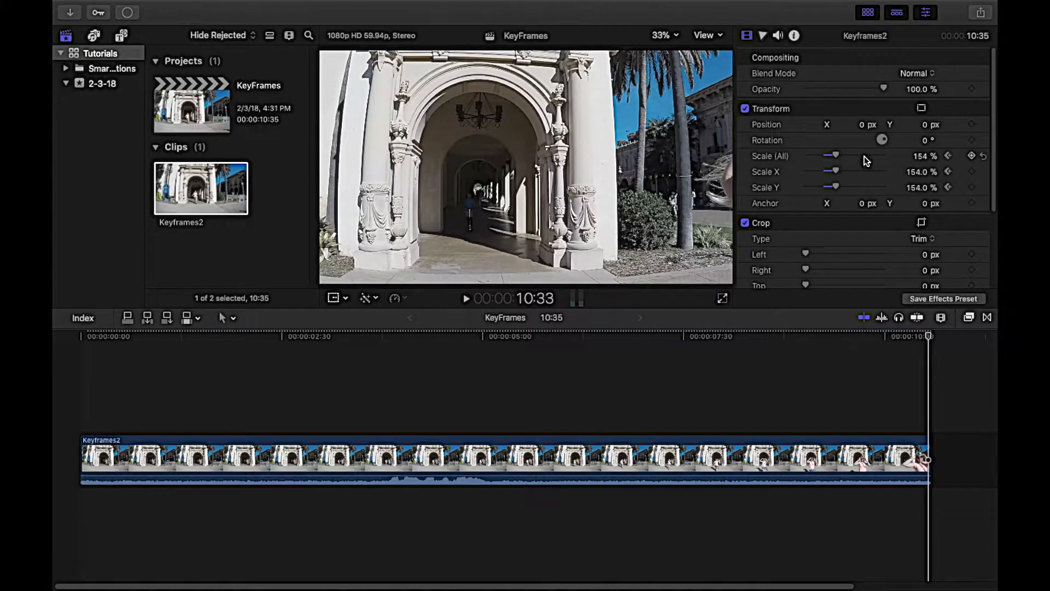
left_click(972, 157)
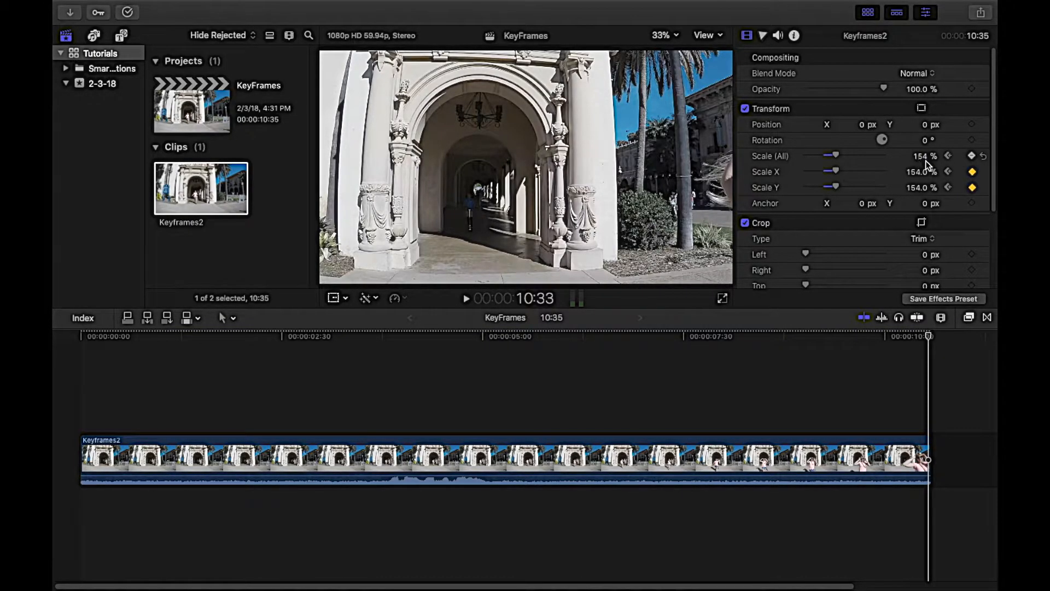
left_click_drag(835, 156, 826, 162)
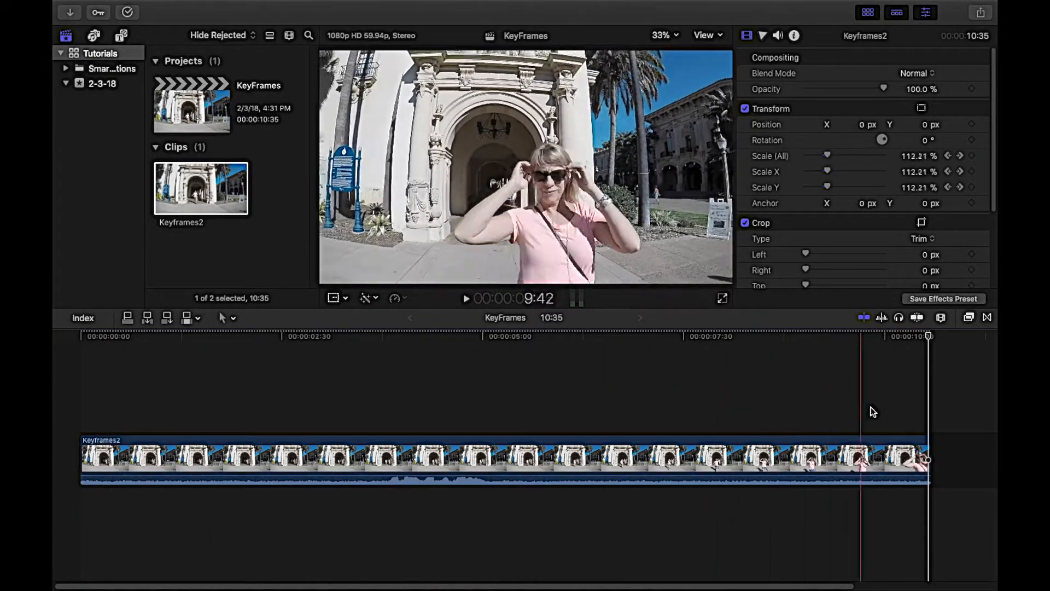
- Add a position keyframe at the clip's start with the X position set to 275 px
left_click_drag(927, 335, 62, 375)
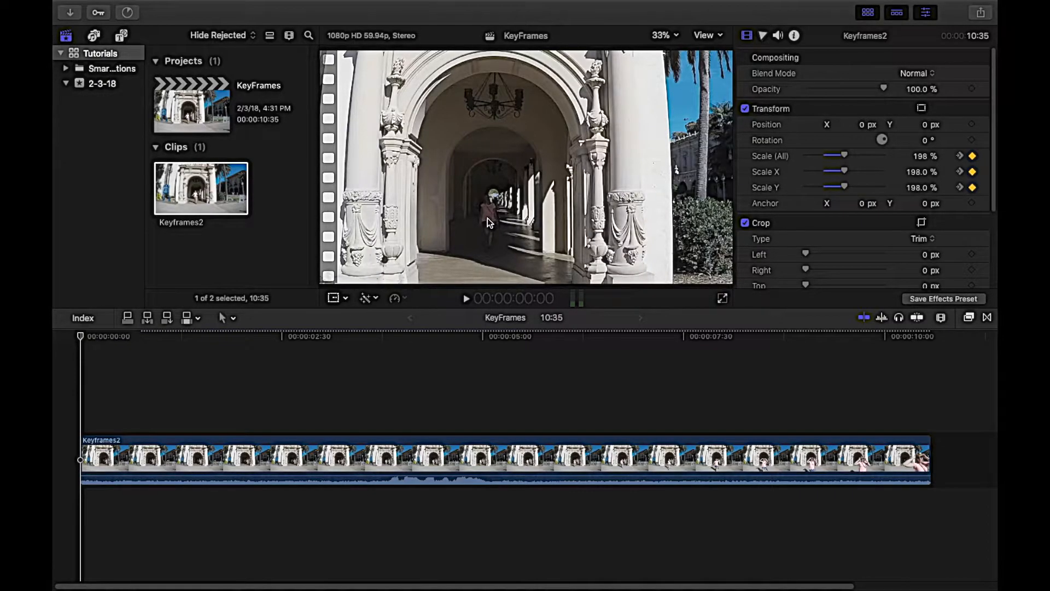
left_click(80, 339)
left_click(864, 125)
type("27")
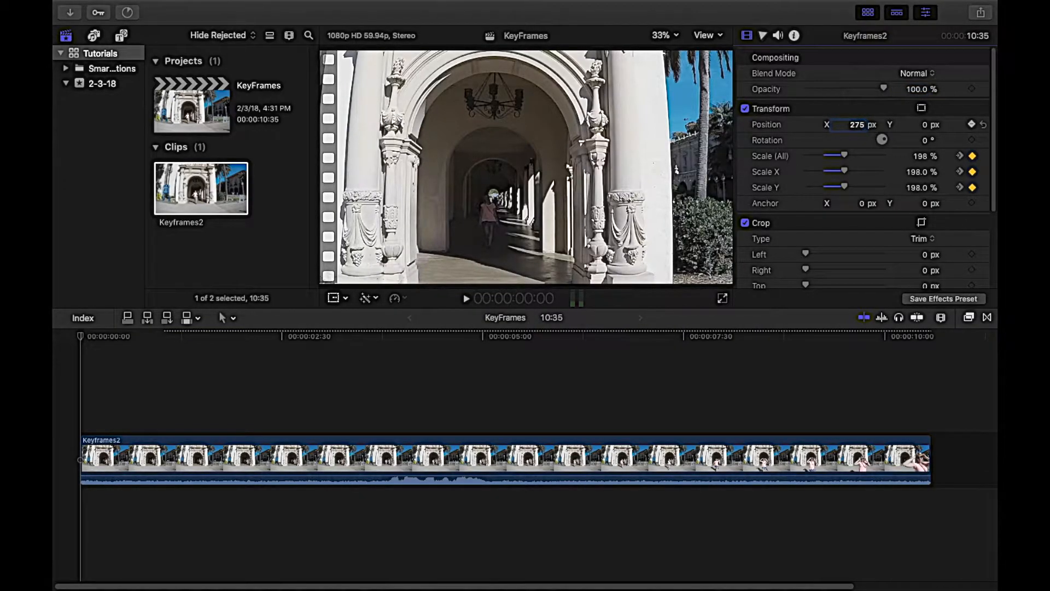
type("5")
key("Return")
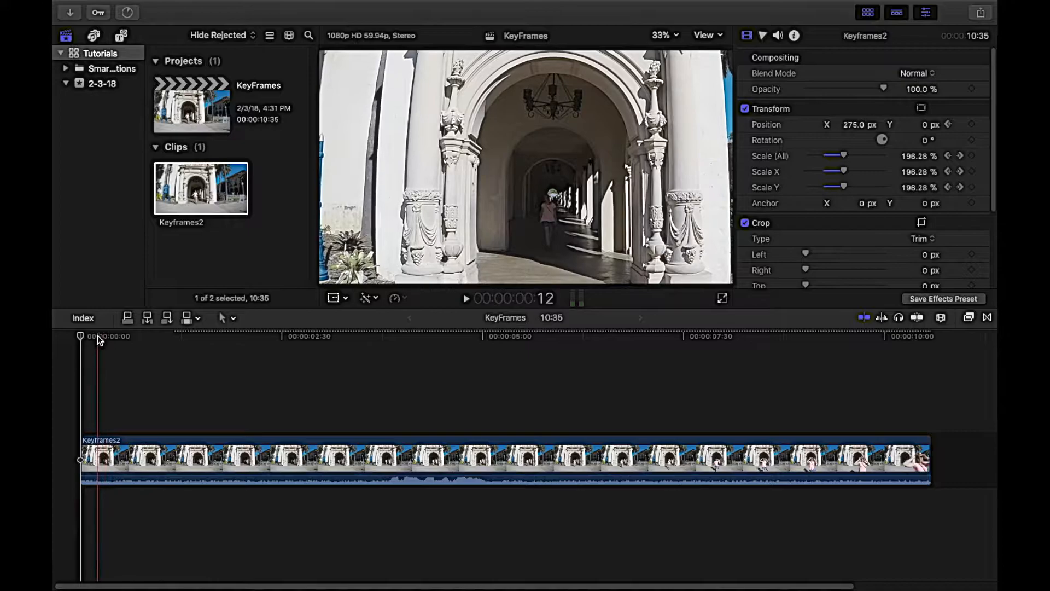
- Add a second position keyframe at 8:04 and set the X position there to 0 px
left_click_drag(81, 335, 743, 427)
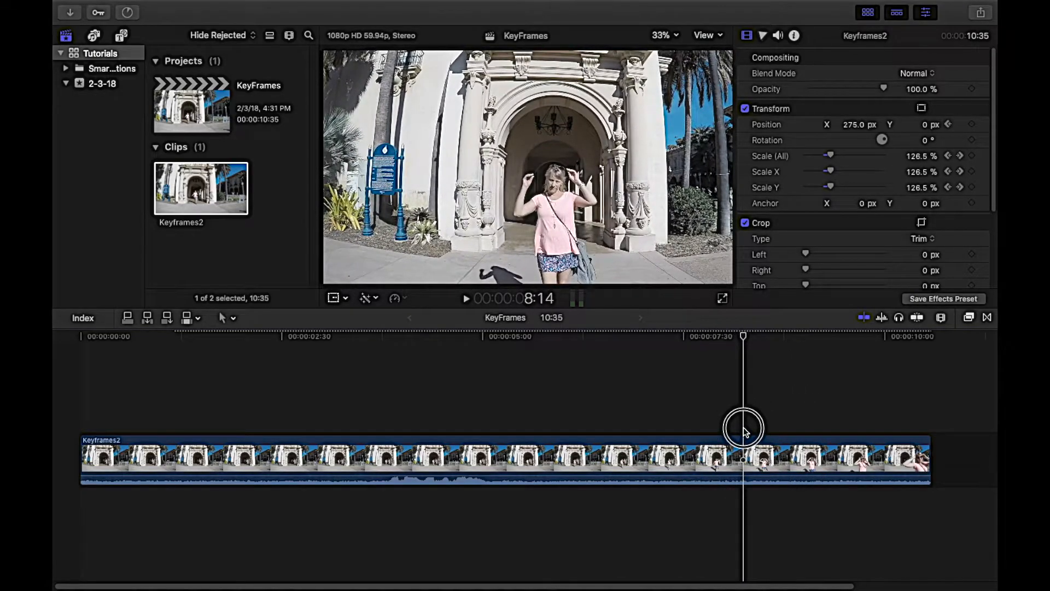
left_click_drag(744, 428, 728, 428)
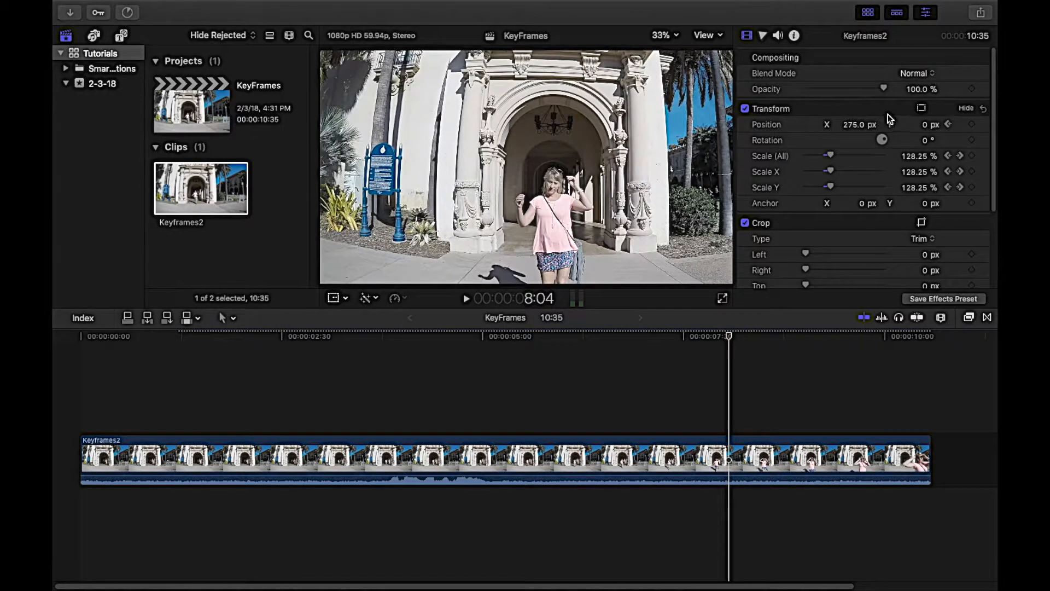
left_click(972, 125)
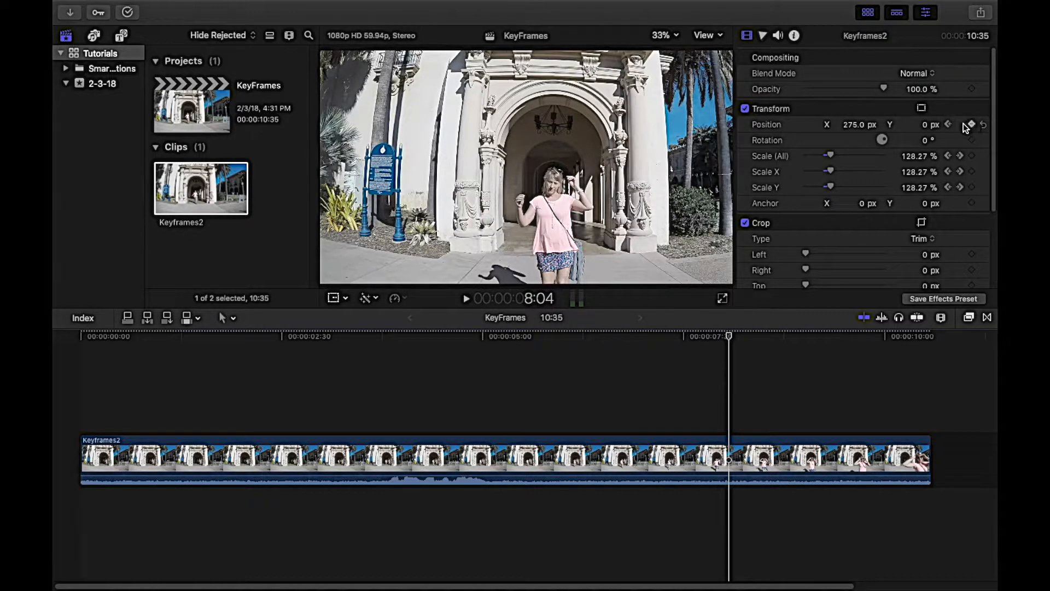
left_click(948, 124)
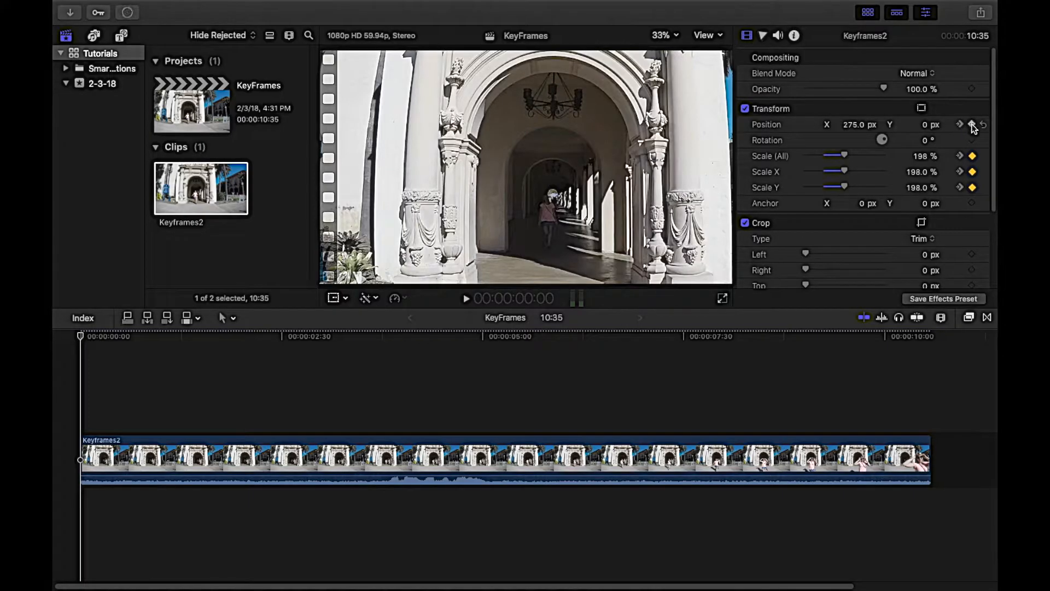
left_click(961, 125)
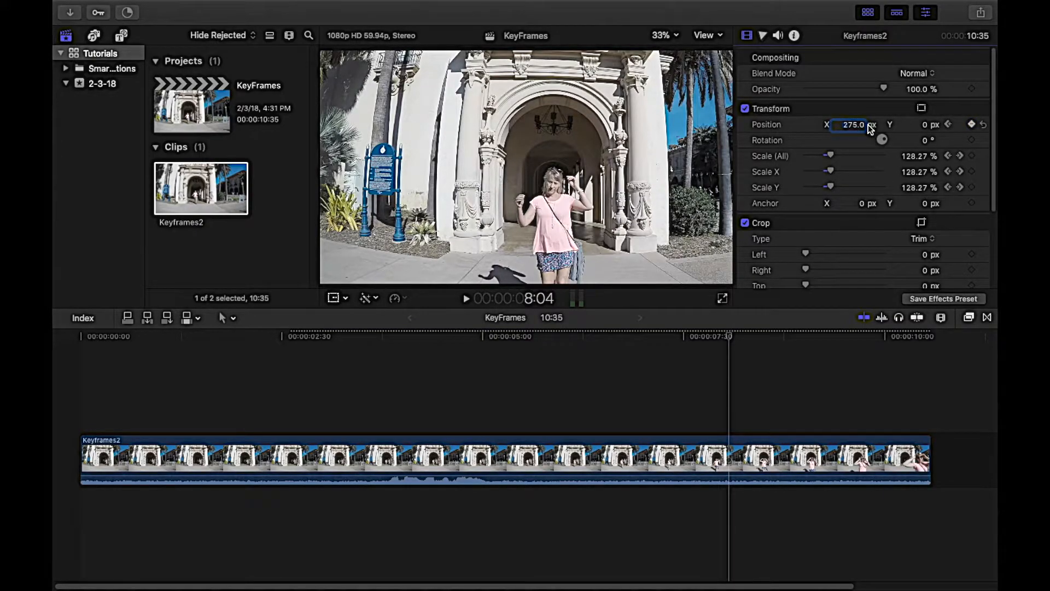
key("Return")
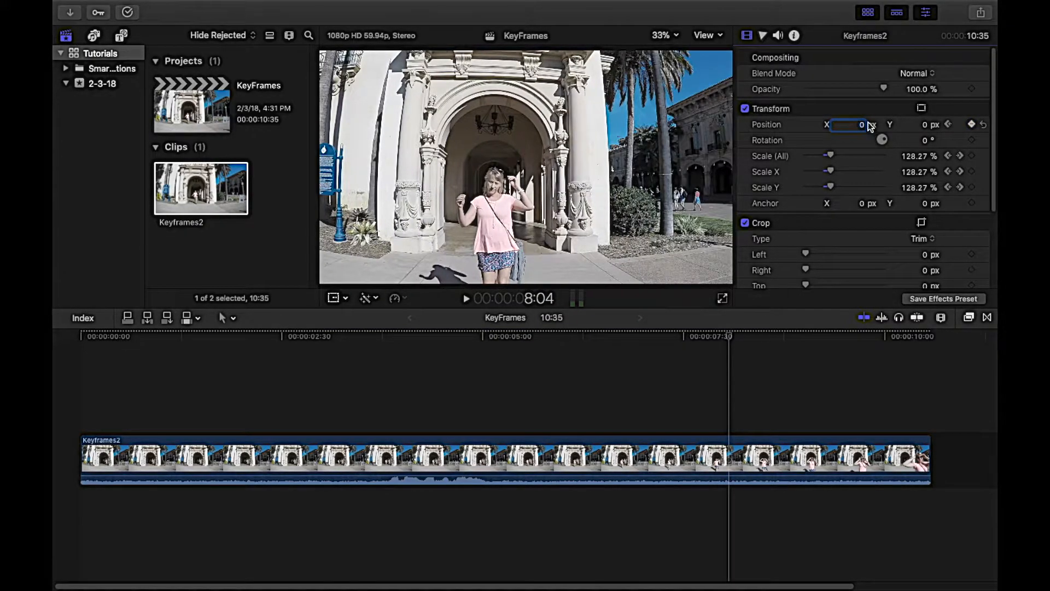
- Play the clip from the beginning to review the scale and position animation
left_click_drag(729, 335, 56, 384)
key("space")
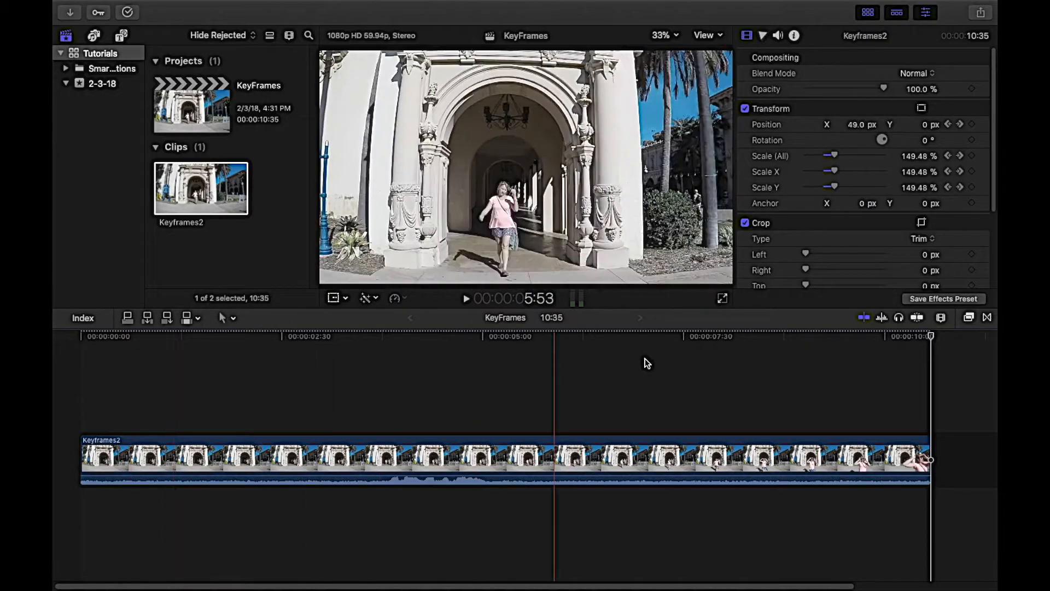
- Move the playhead to where the loud audio section begins and detach the audio from the video clip
left_click(930, 338)
left_click_drag(931, 339, 389, 350)
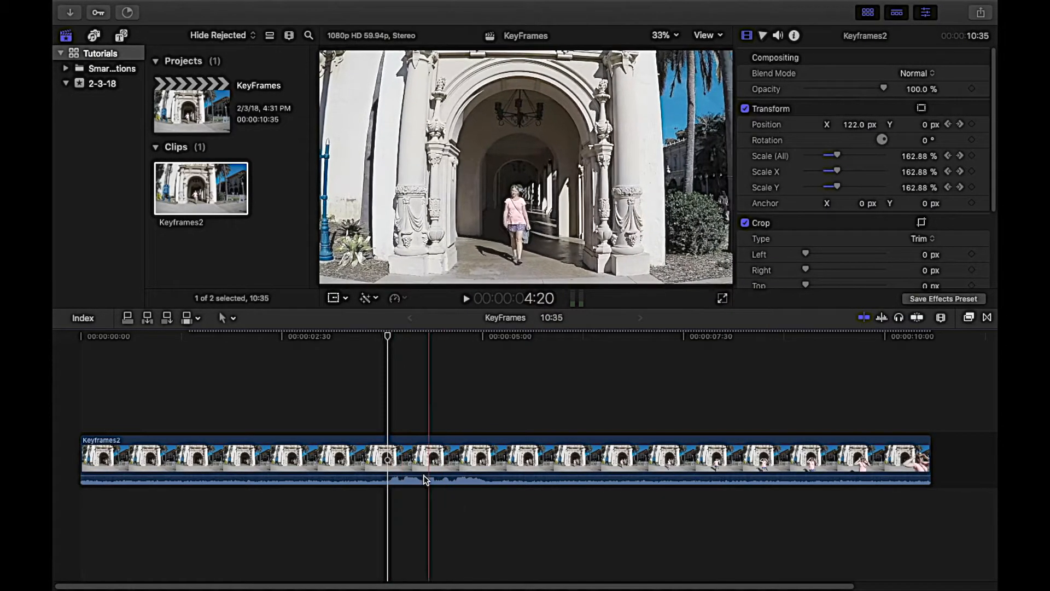
right_click(429, 455)
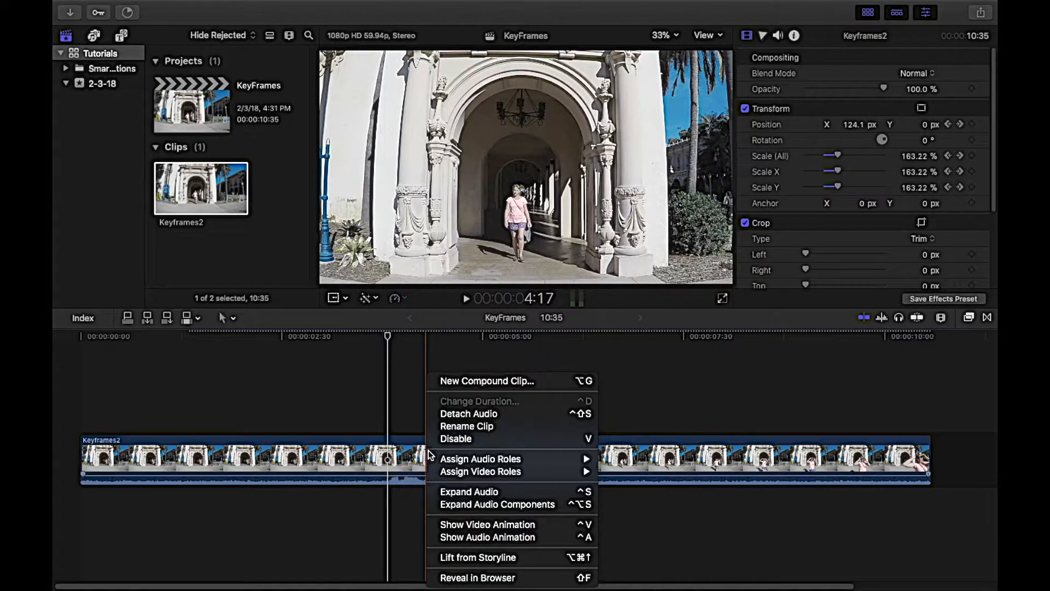
left_click(465, 414)
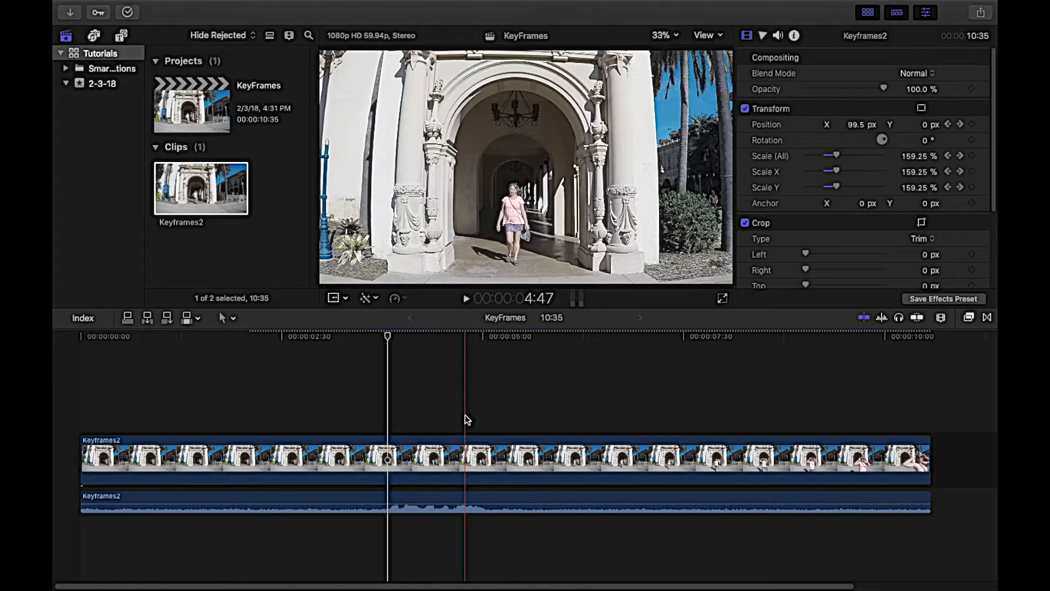
- Place a pair of volume keyframes on each side of the detached audio's loud section and lower the level between them
left_click(403, 497)
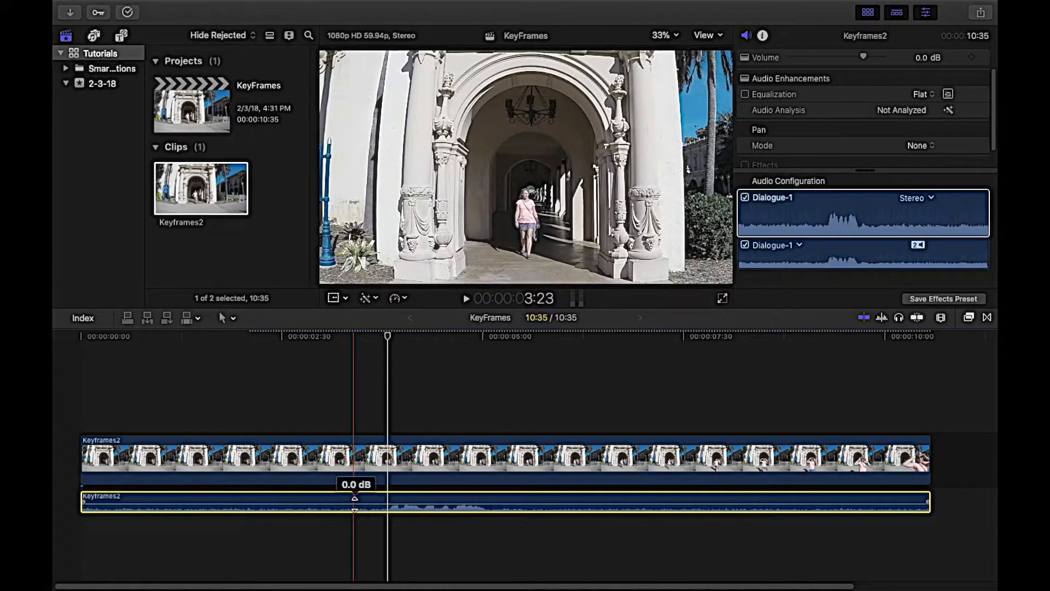
left_click(355, 504, "alt")
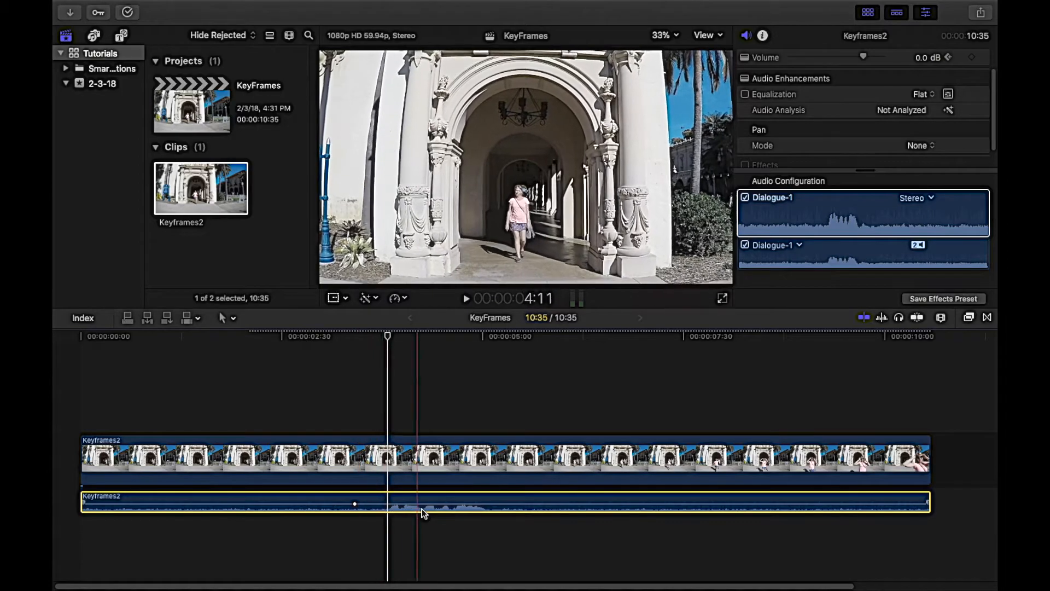
left_click(494, 504, "alt")
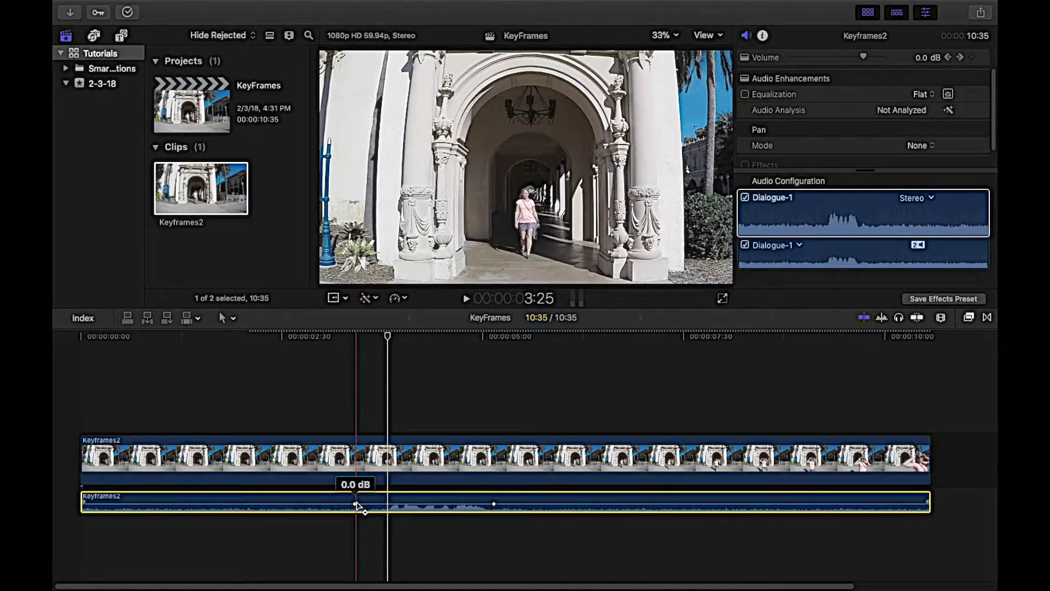
left_click_drag(356, 504, 428, 500)
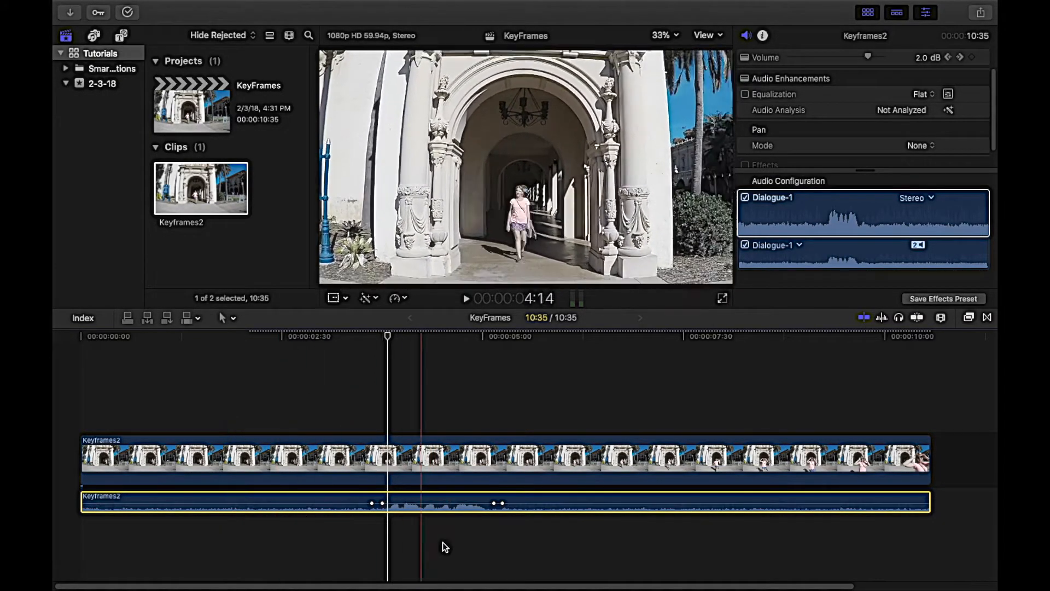
left_click_drag(430, 503, 432, 513)
- Play the timeline from just before the lowered audio section to check the volume dip
left_click(363, 426)
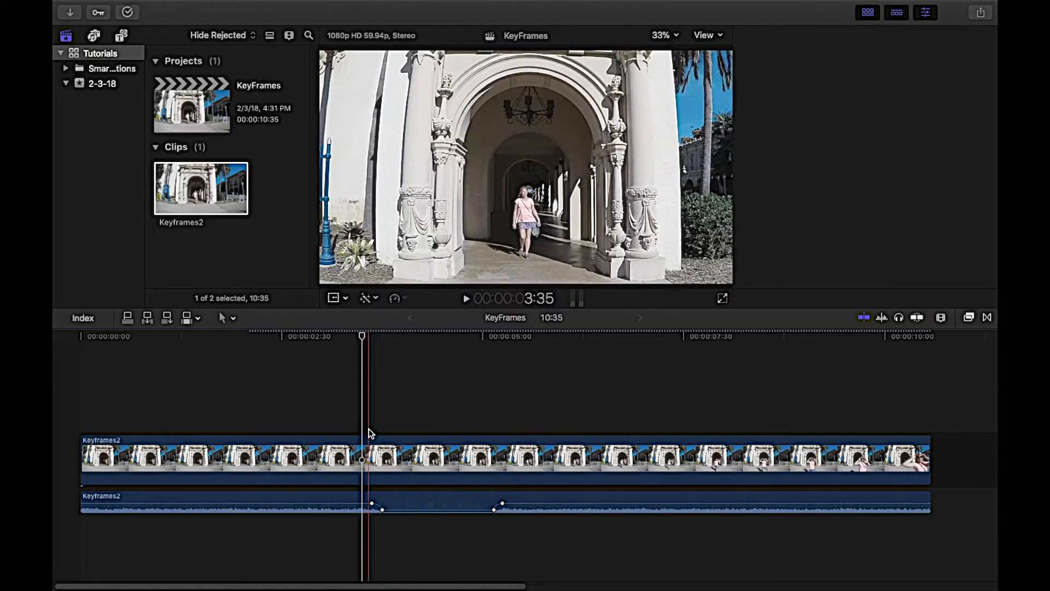
key("space")
left_click(342, 395)
left_click(285, 383)
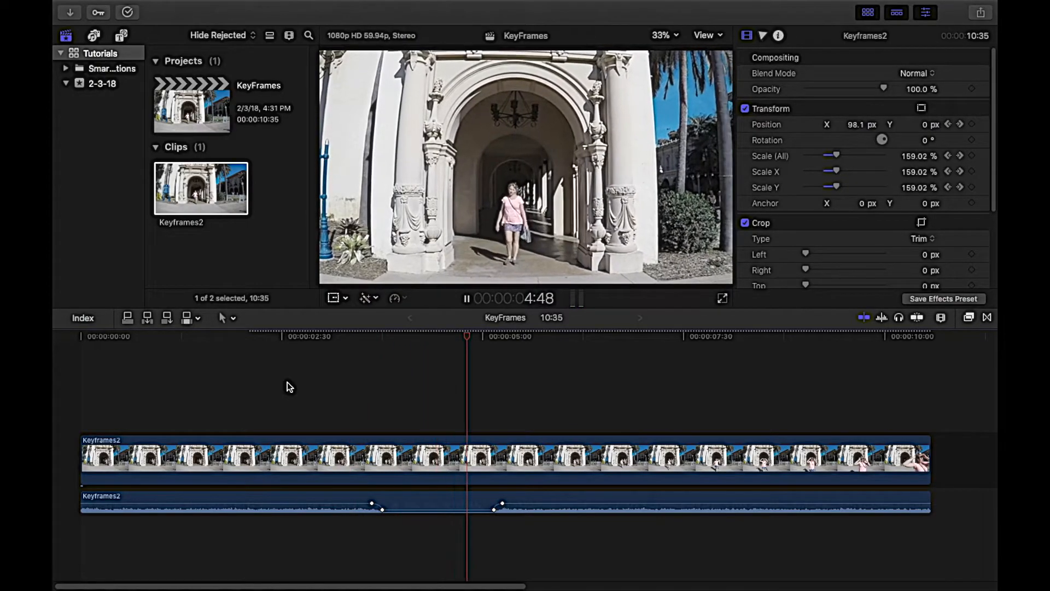
key("space")
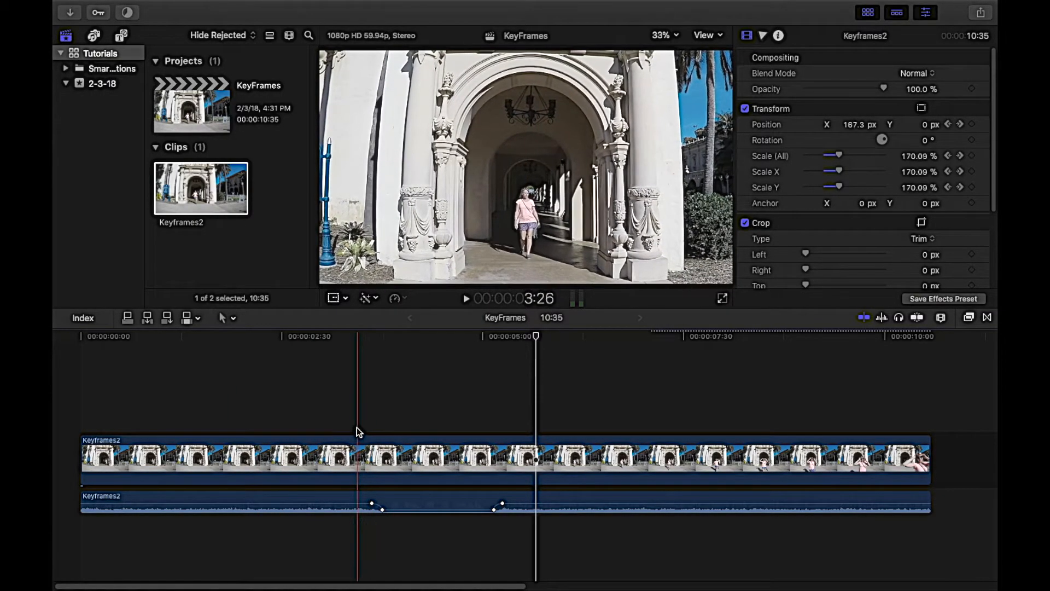
- Delete all four volume keyframes from the detached audio clip
right_click(495, 511)
left_click(521, 514)
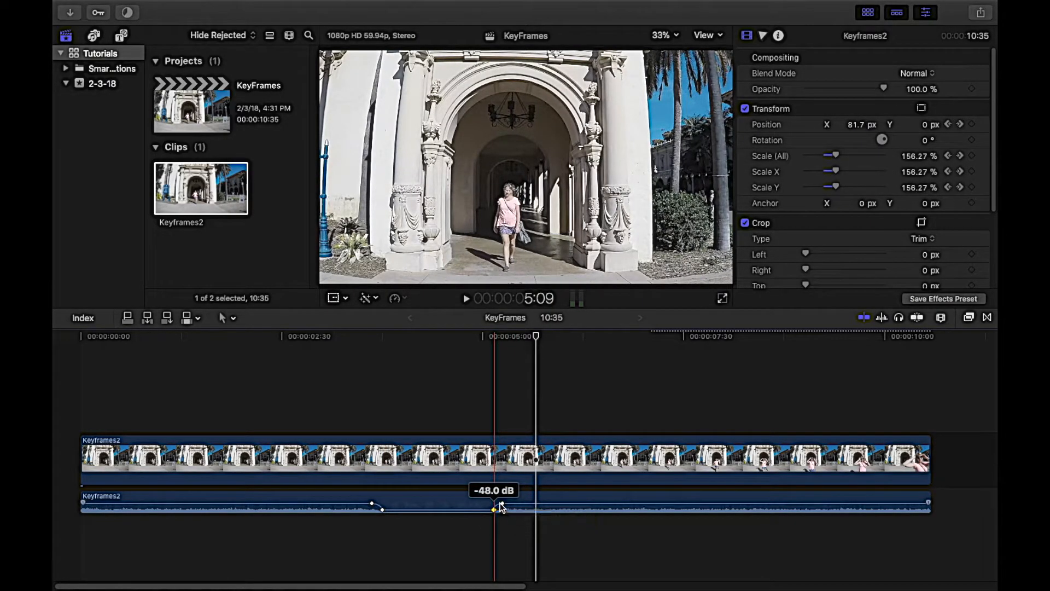
right_click(504, 504)
left_click(525, 507)
right_click(383, 512)
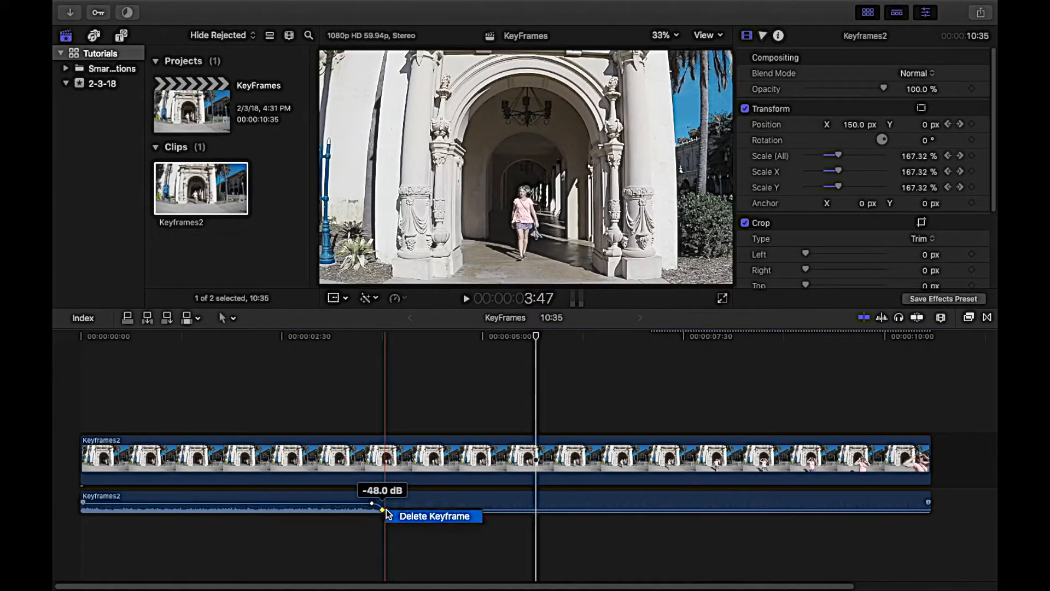
left_click(421, 515)
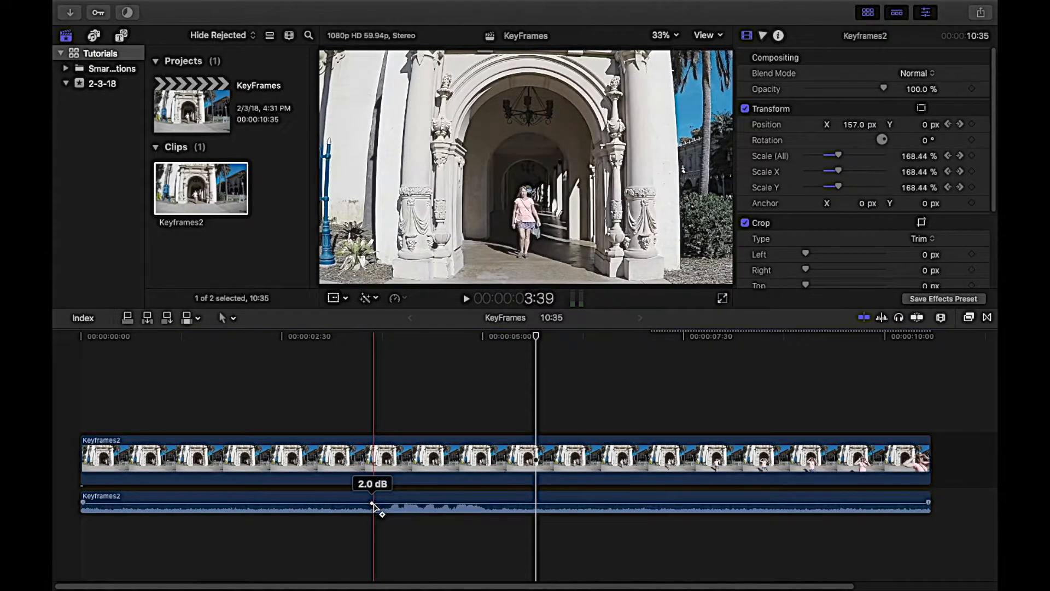
right_click(374, 504)
left_click(396, 512)
left_click(412, 499)
left_click_drag(411, 499, 413, 501)
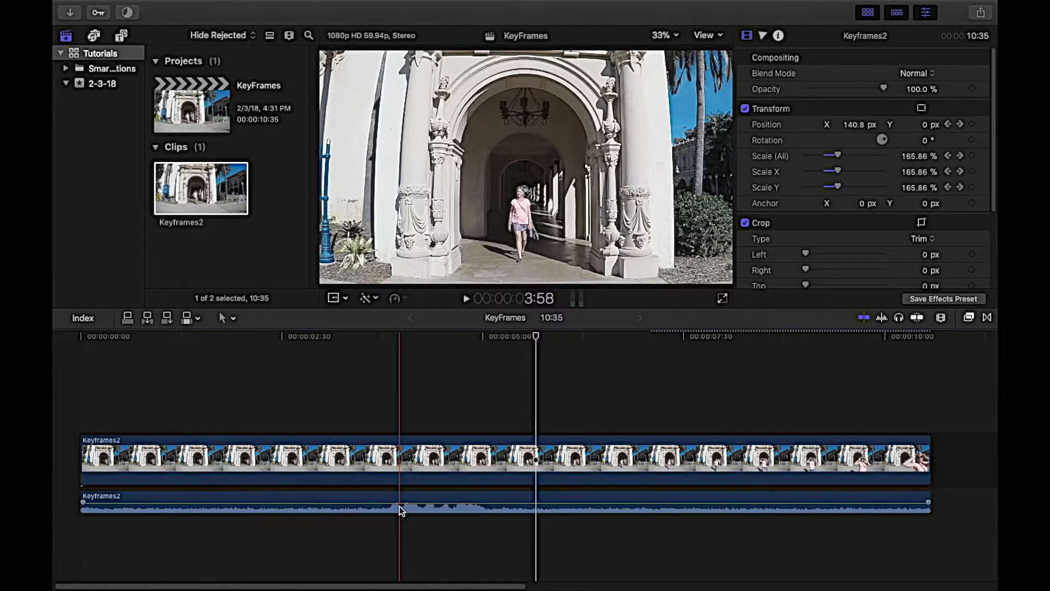
- Cut the detached audio clip with the Blade tool just before and just after its loud section
key("b")
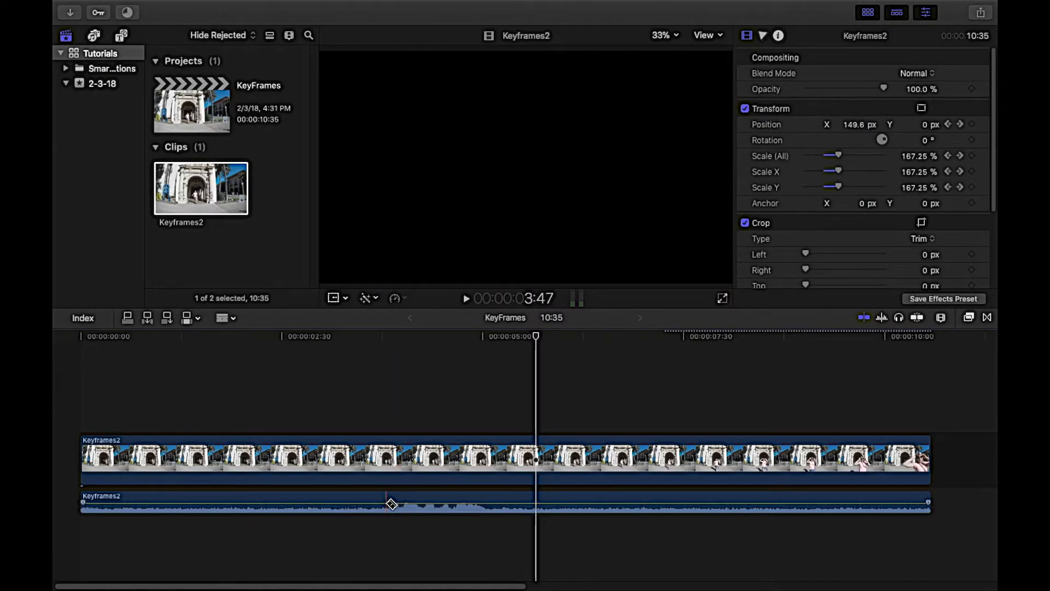
left_click(387, 503)
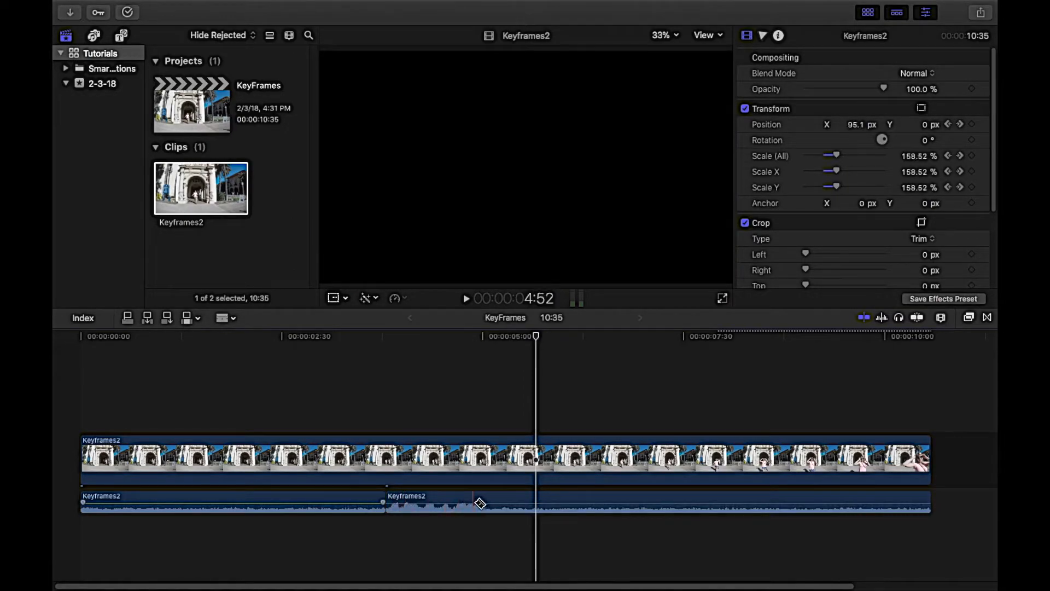
left_click(491, 503)
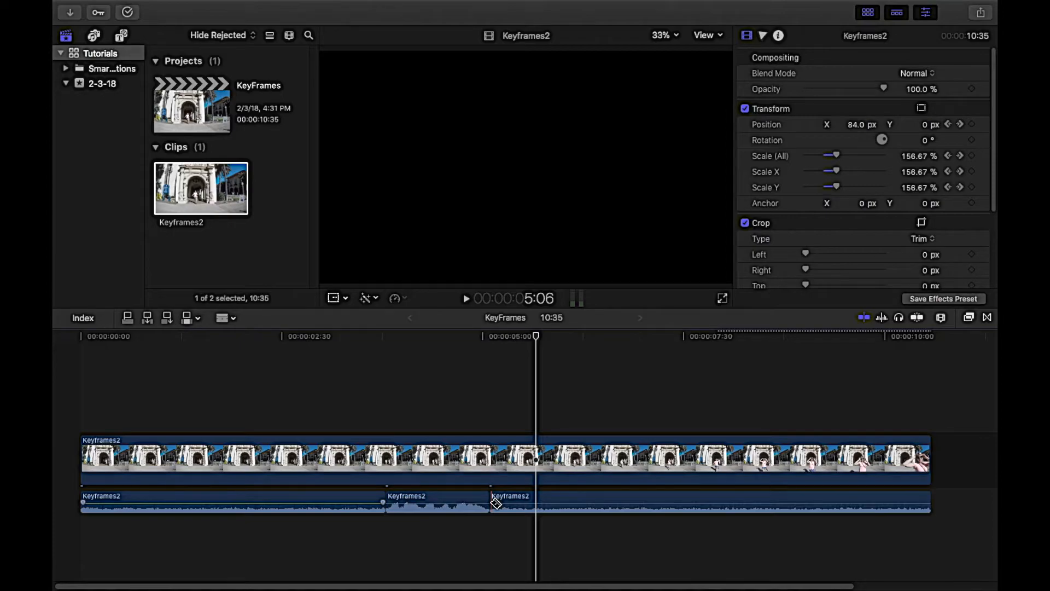
- Slip the middle audio segment's contents with the Trim tool so a quieter part of the recording replaces the loud section
key("t")
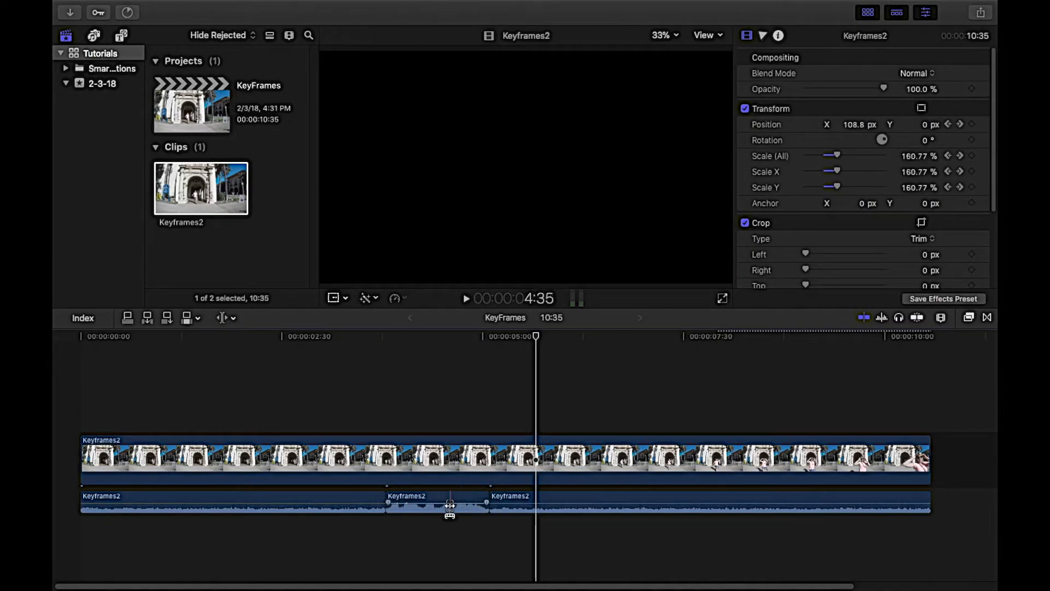
left_click_drag(443, 508, 496, 508)
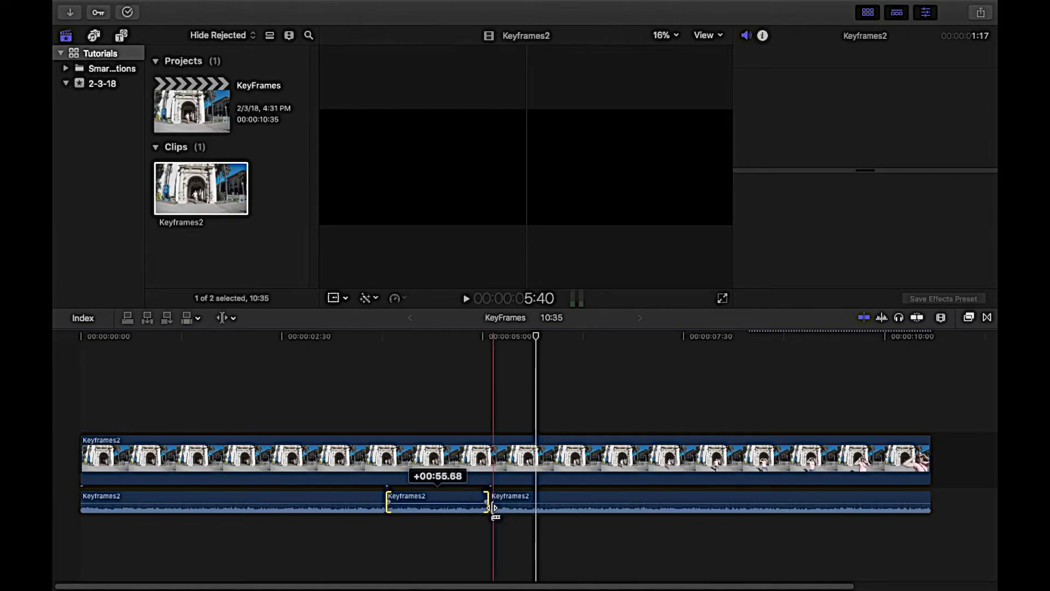
left_click(431, 507)
left_click(430, 507)
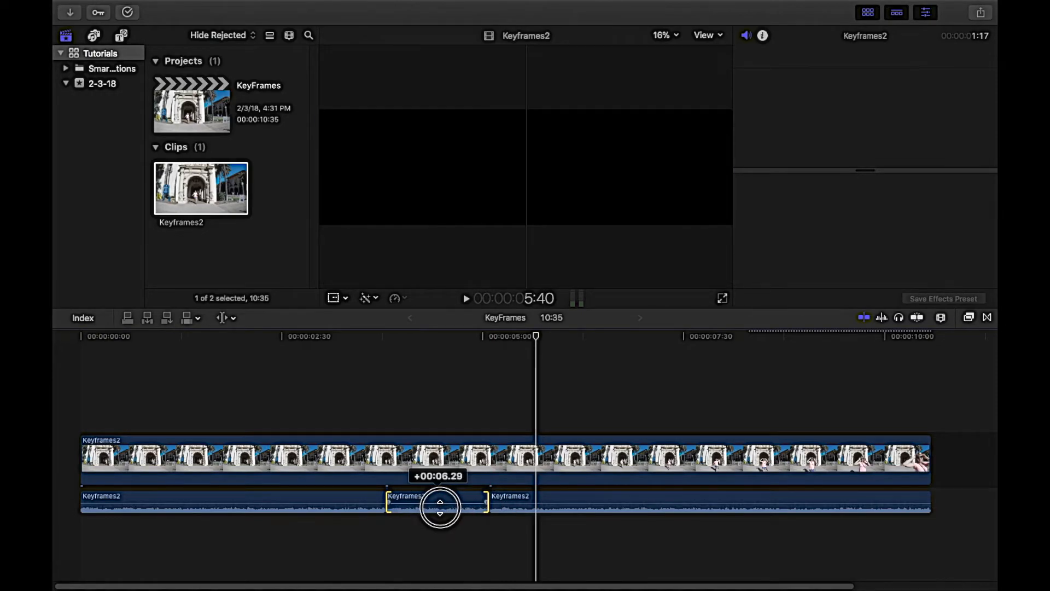
- Play the timeline from about 2:50 through the slipped audio segment to check the replaced sound
left_click_drag(520, 340, 314, 359)
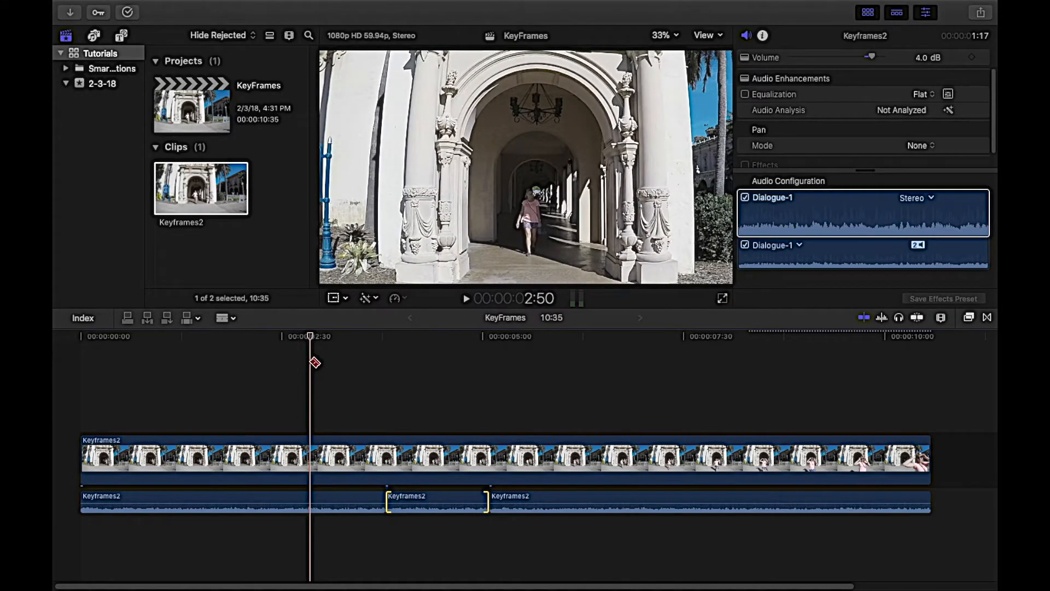
key("space")
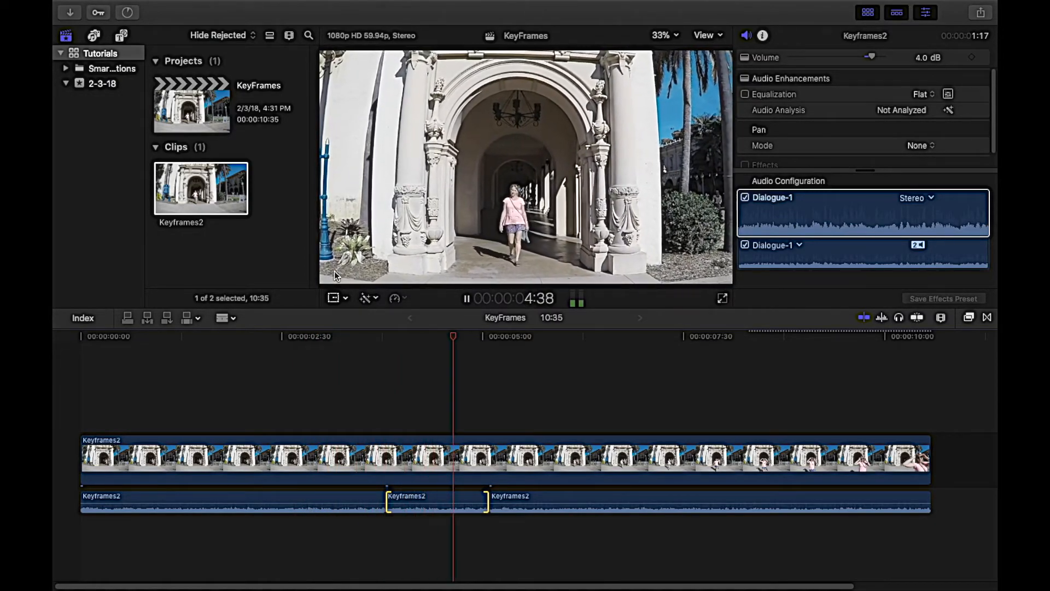
key("space")
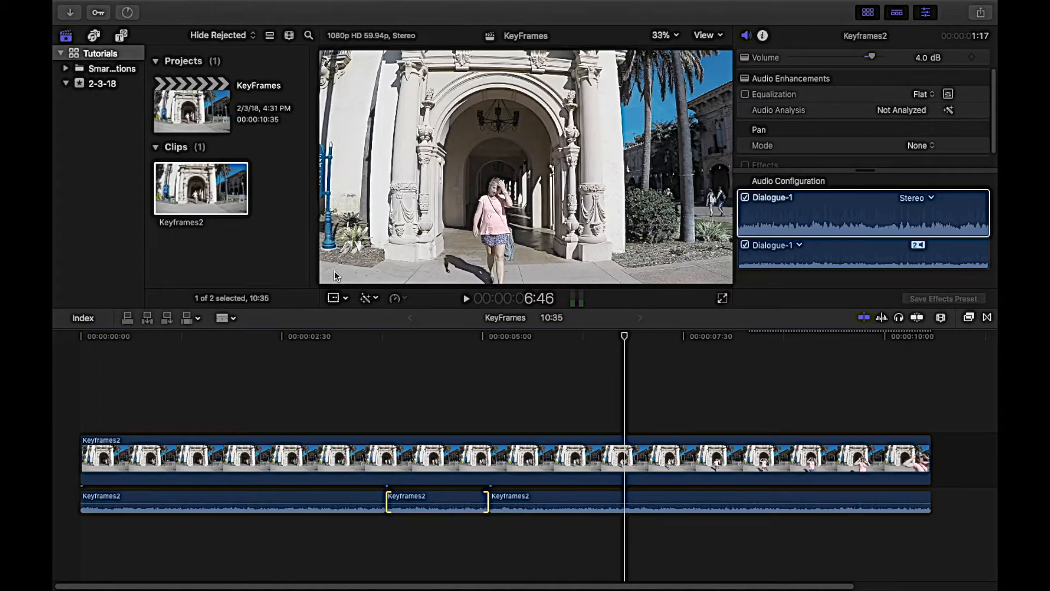